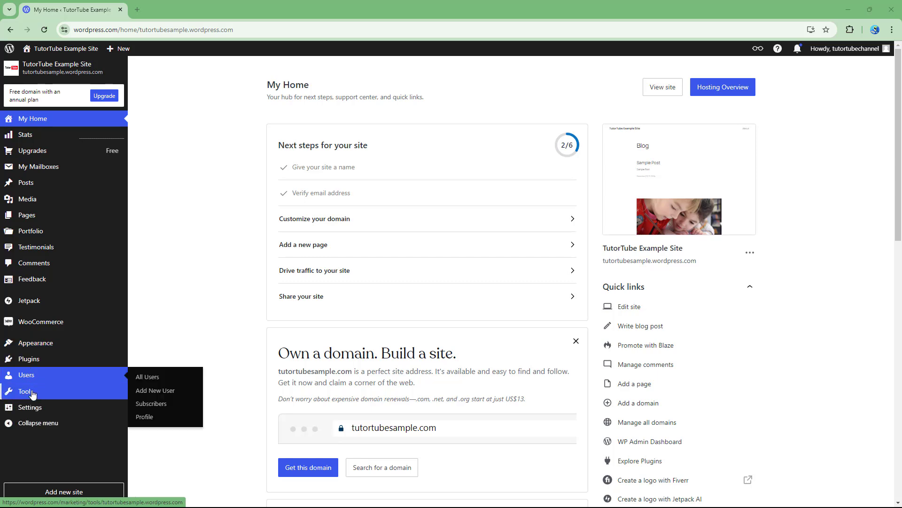
- Open the site's Discussion settings and go to the default article settings
click(34, 408)
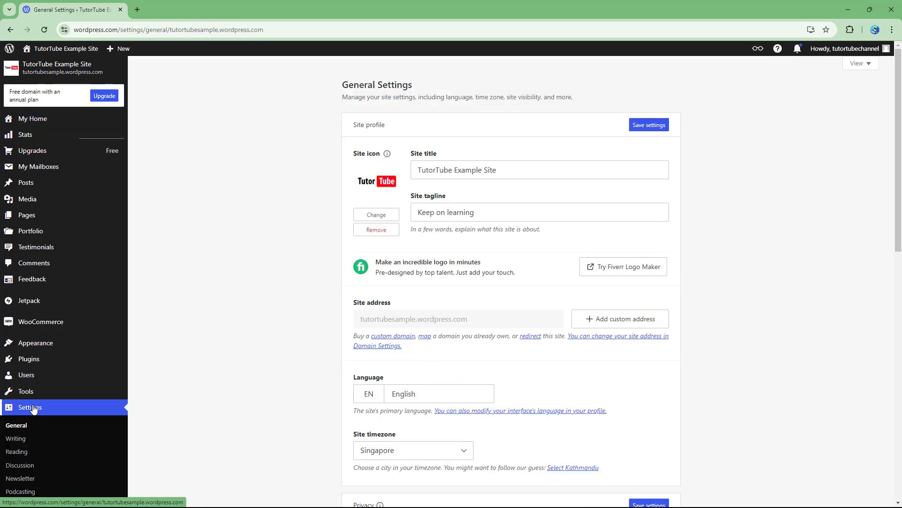
click(21, 466)
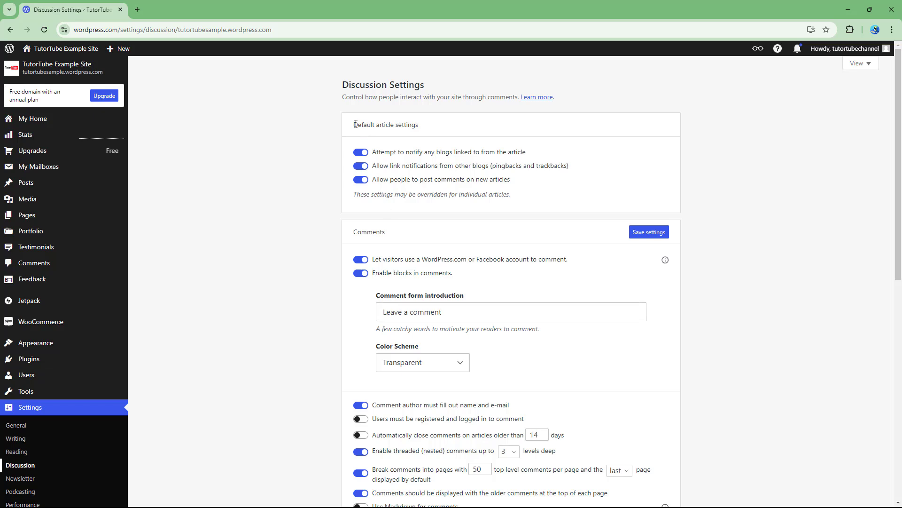
drag(356, 124, 413, 124)
click(418, 151)
- Switch the linked-blog notification and the permission to comment on new articles off and back on
click(361, 155)
click(363, 155)
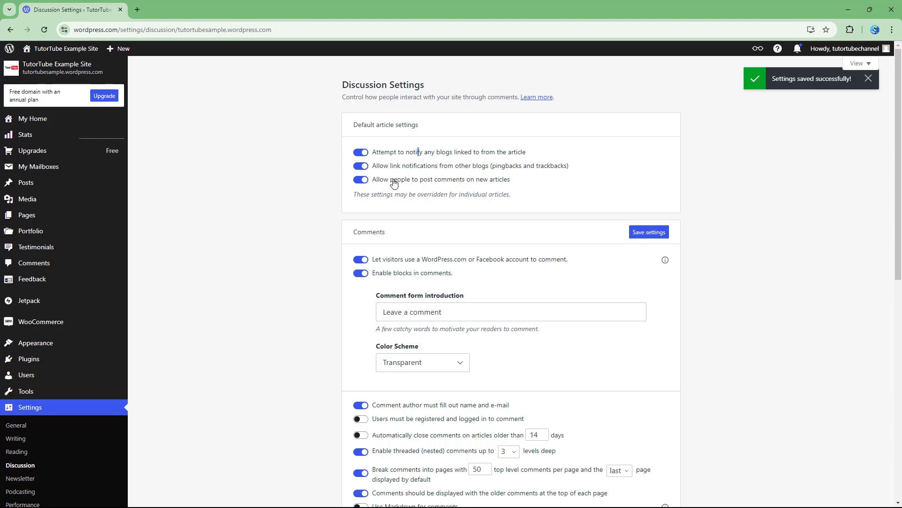
click(363, 181)
click(362, 183)
- Switch commenting with WordPress.com or Facebook accounts and blocks in comments off and back on
scroll(401, 233, down, 2)
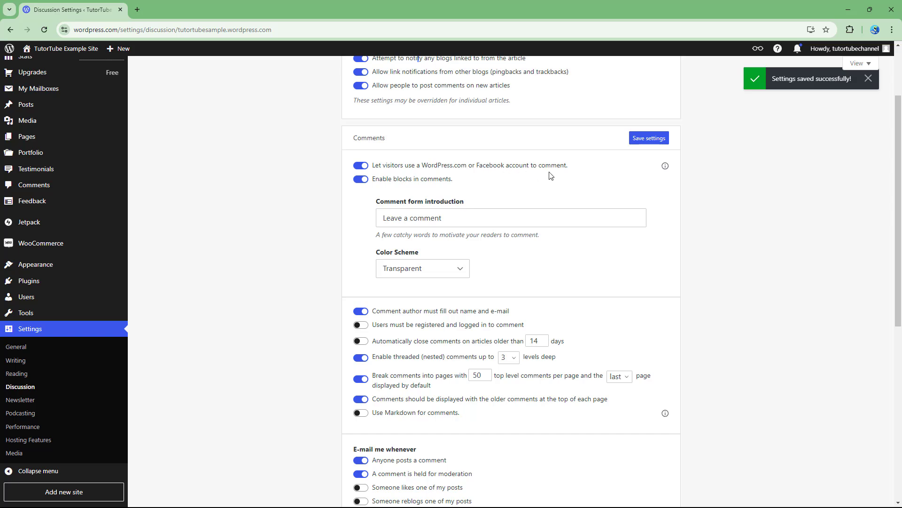
click(364, 168)
click(366, 167)
click(361, 180)
click(361, 180)
- Try the Light color scheme for the comment form, and settle on Dark
click(438, 218)
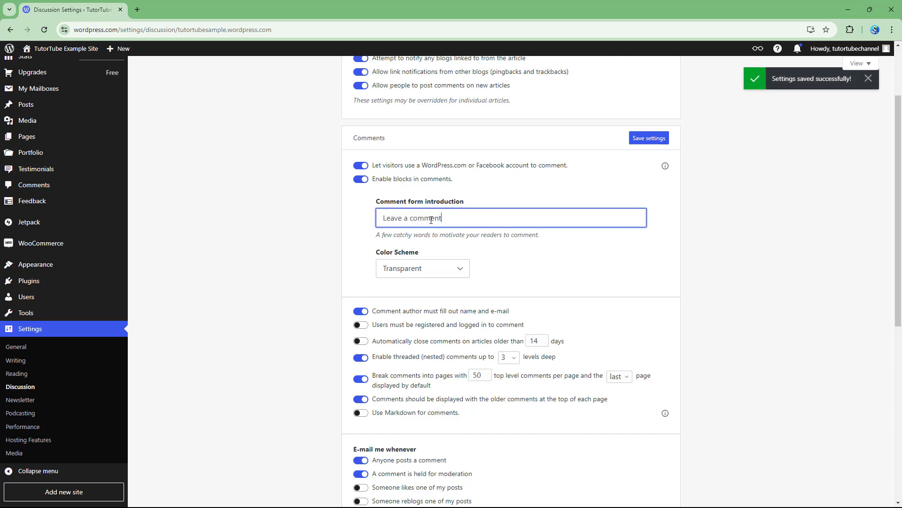
drag(441, 218, 368, 221)
click(456, 275)
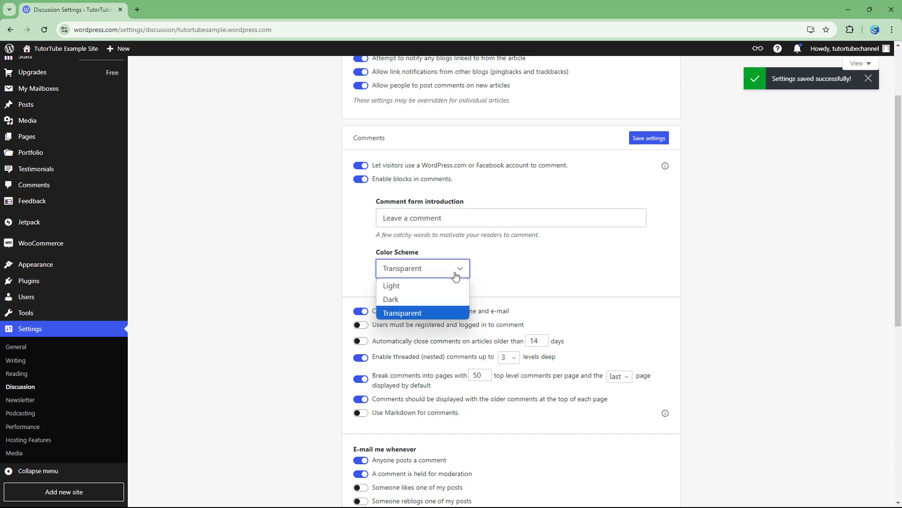
click(425, 286)
click(429, 271)
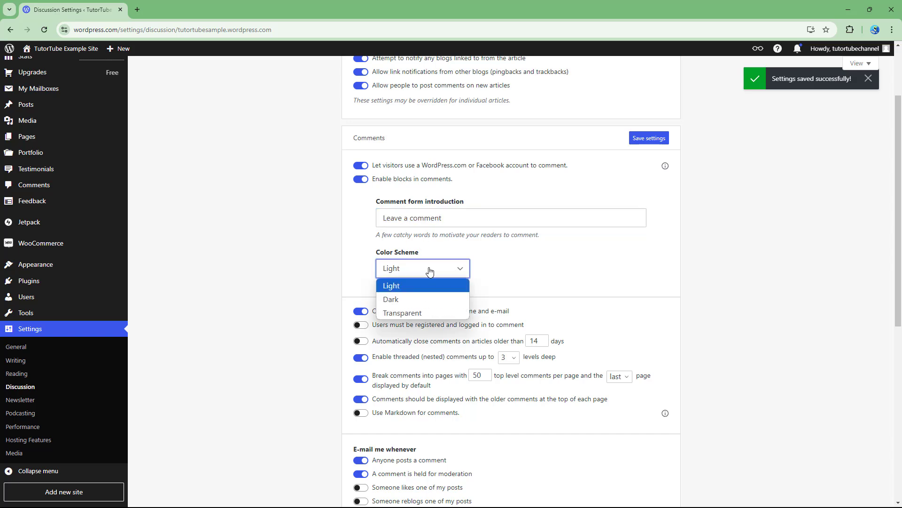
click(409, 302)
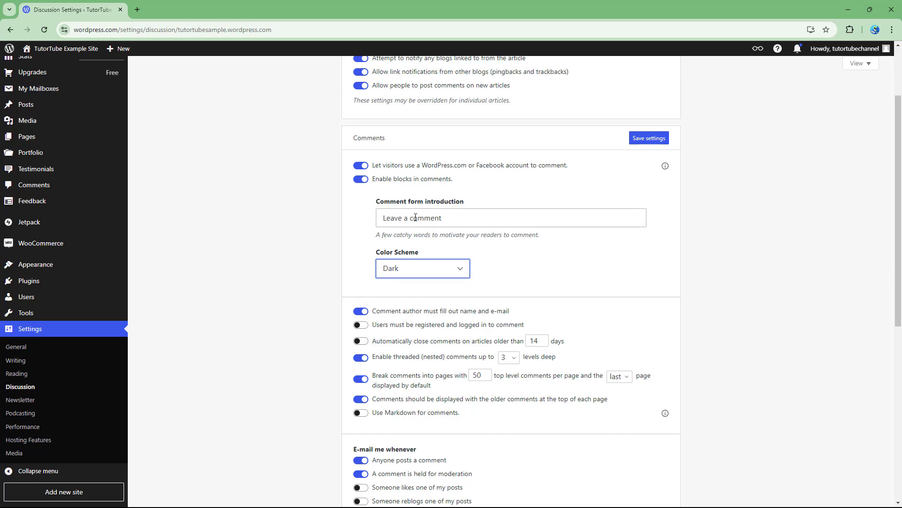
- Change the comment form introduction to "Leave a comment if you want" and save the settings
drag(444, 217, 324, 221)
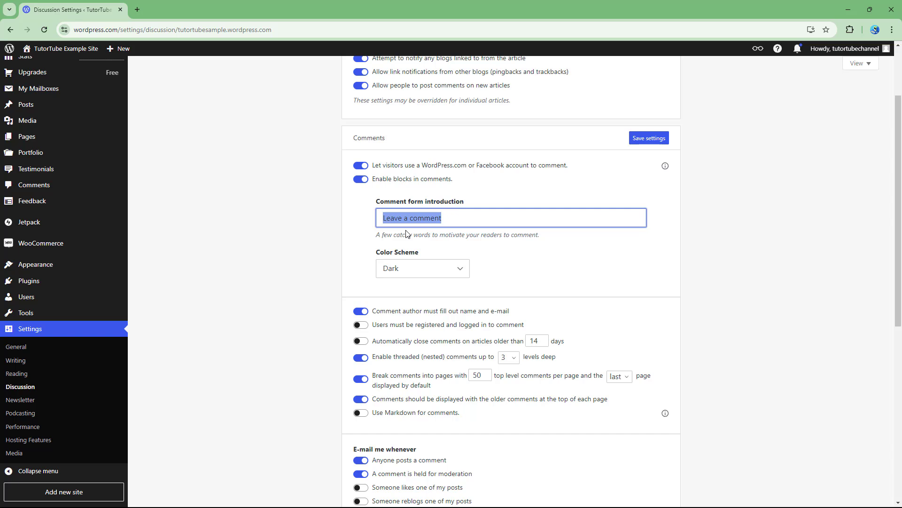
text(Leave a comment)
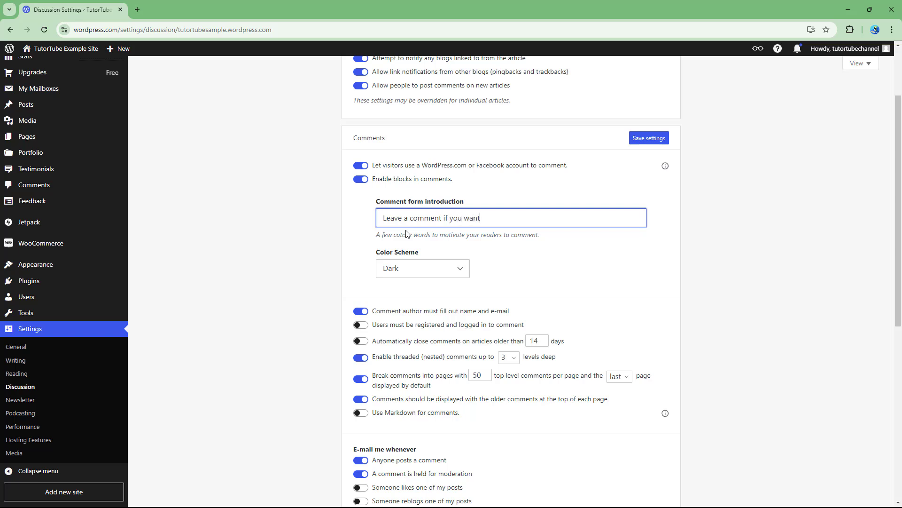
click(639, 138)
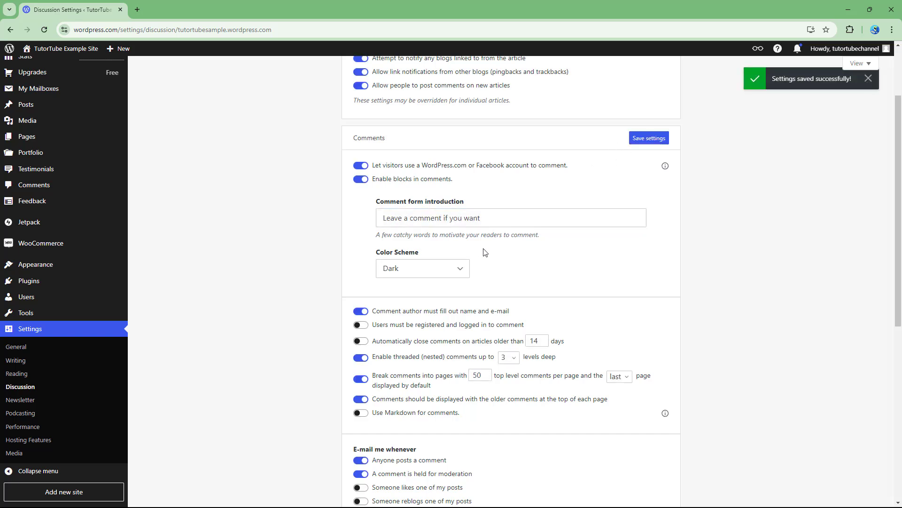
- Switch the requirement that comment authors fill out name and e-mail off and back on
scroll(485, 253, down, 3)
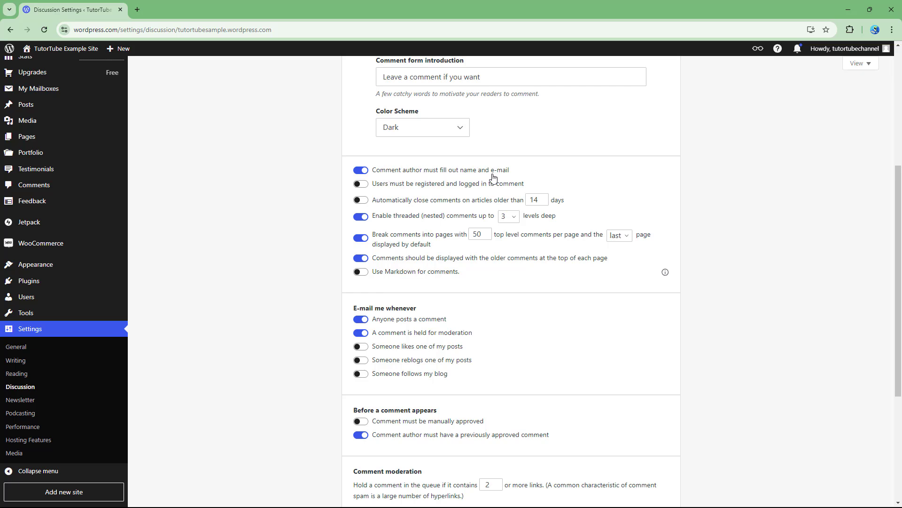
click(360, 170)
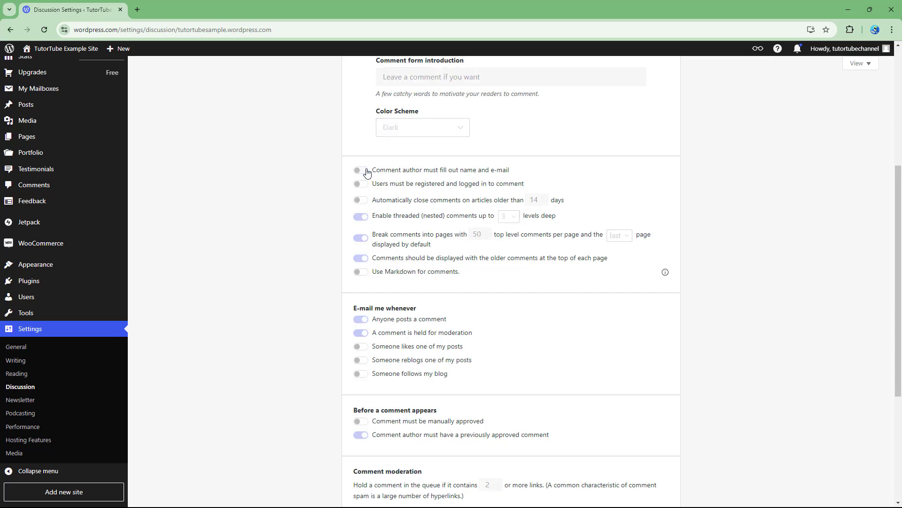
click(360, 171)
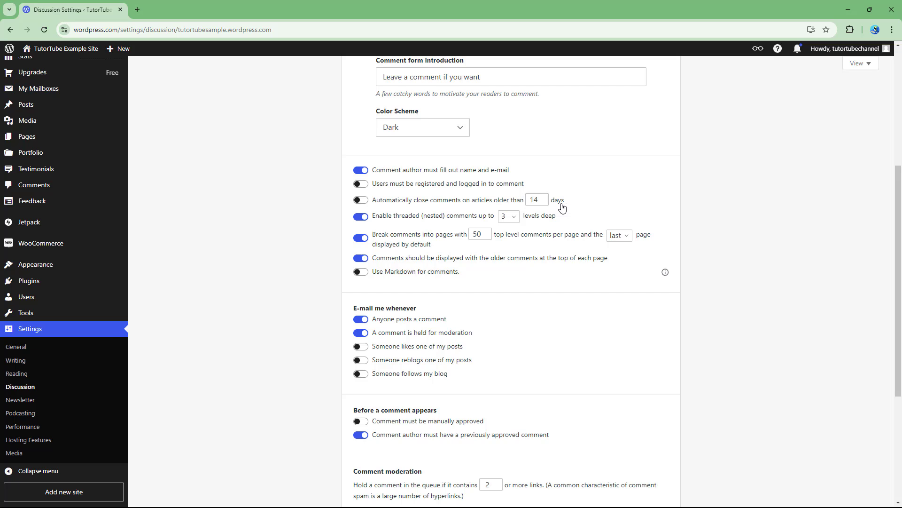
- Set the automatic comment closing age to 15 days and the threaded comment depth to 10 levels
click(545, 197)
click(513, 217)
click(512, 339)
- Switch Markdown for comments on and off again, and view the explanation of that option
click(360, 276)
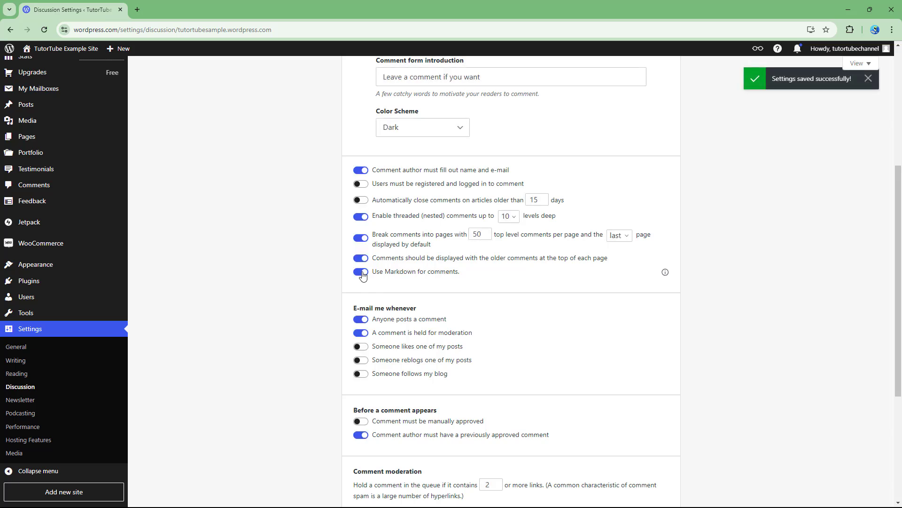
click(362, 274)
click(664, 272)
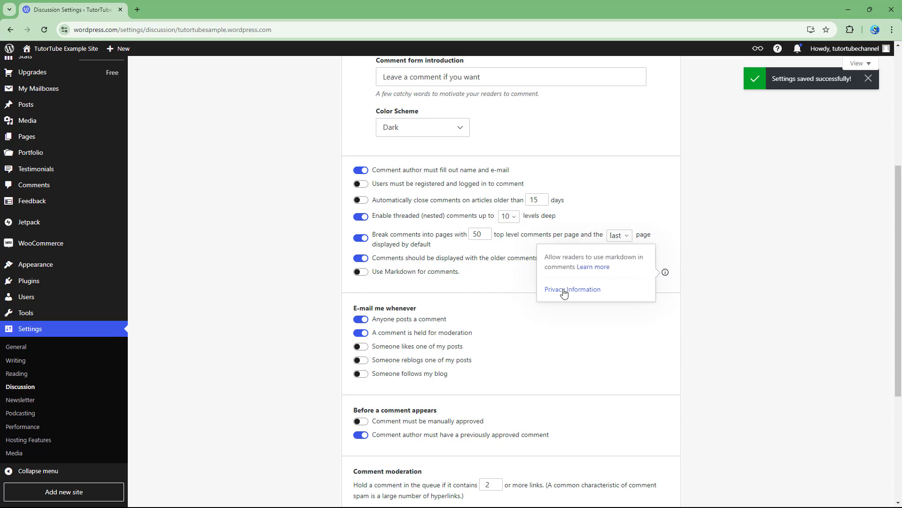
click(520, 281)
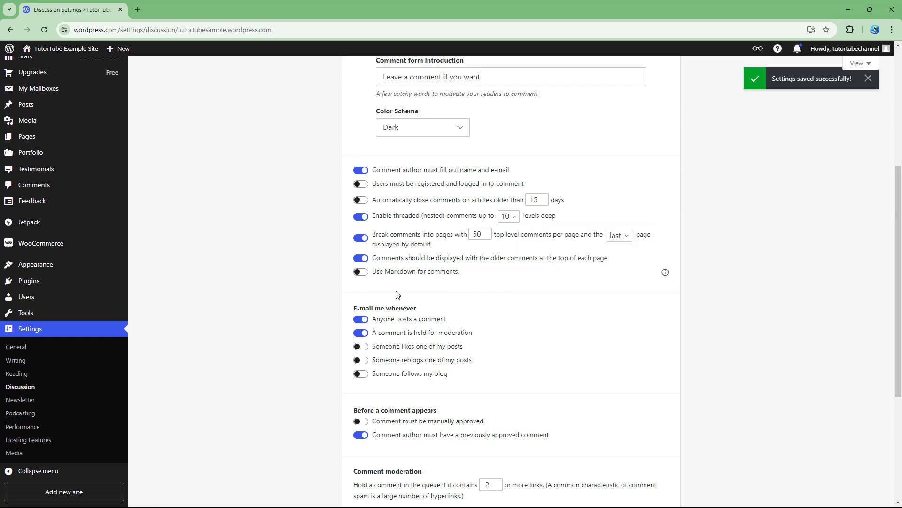
- Toggle the e-mail notifications for new comments and post likes and the manual approval of comments, restoring each one
scroll(396, 294, down, 2)
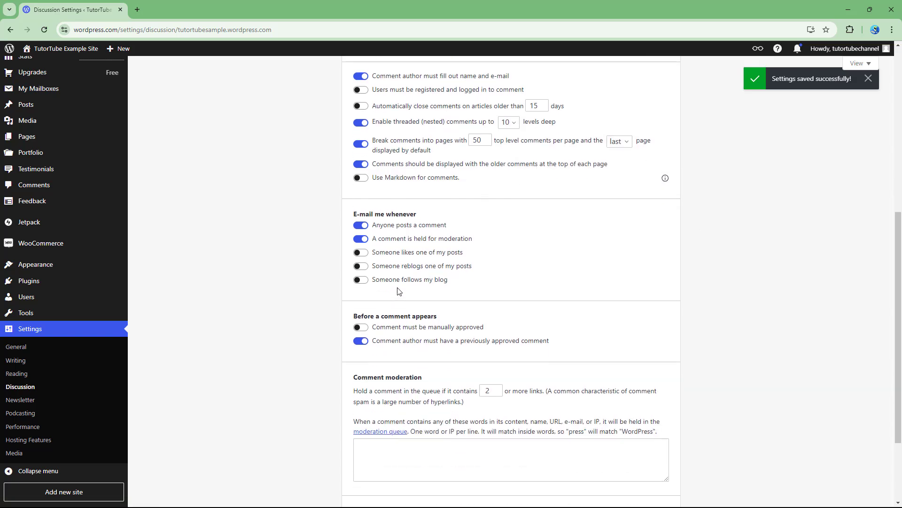
click(365, 227)
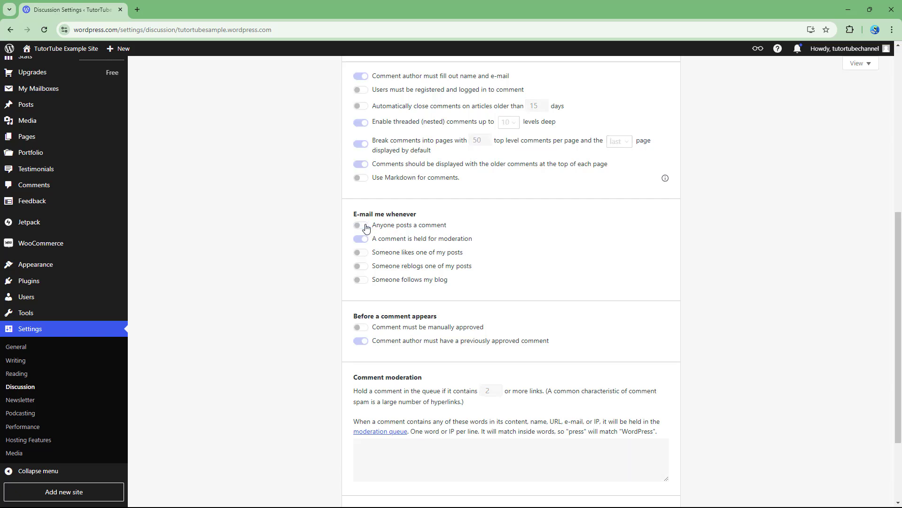
click(365, 226)
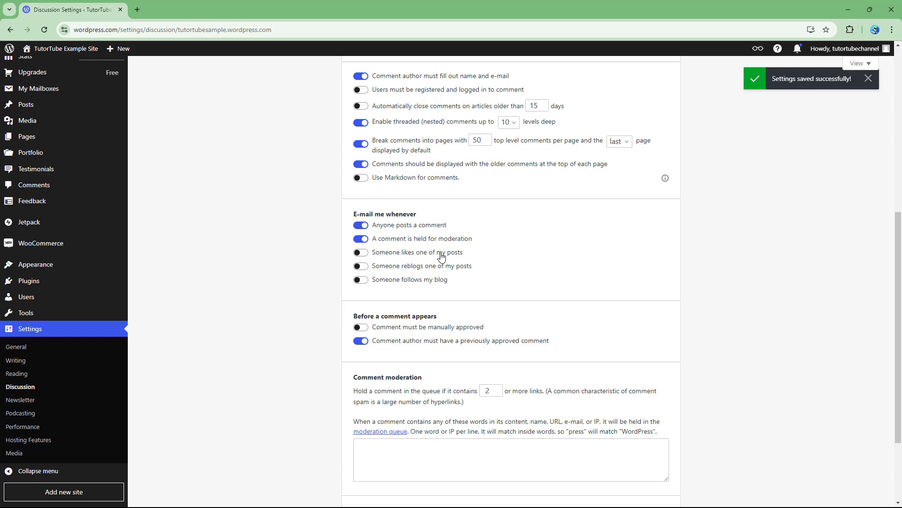
click(361, 256)
click(362, 256)
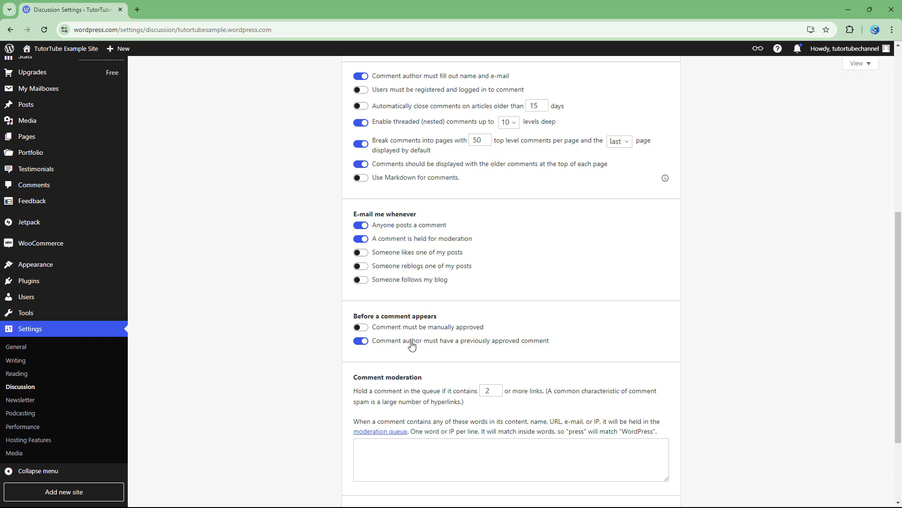
click(365, 327)
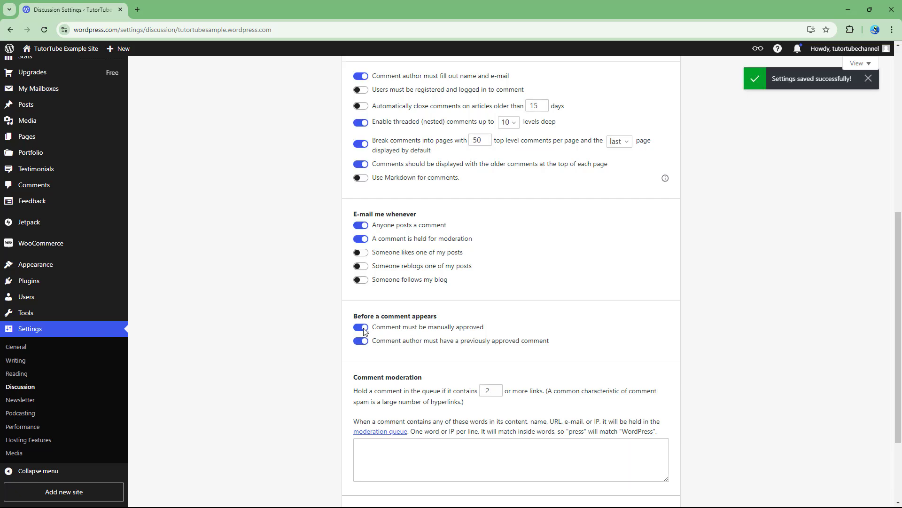
click(365, 329)
- Hold comments with 1 or more links in the queue, and add "visit, contact" as comment moderation words
scroll(538, 348, down, 2)
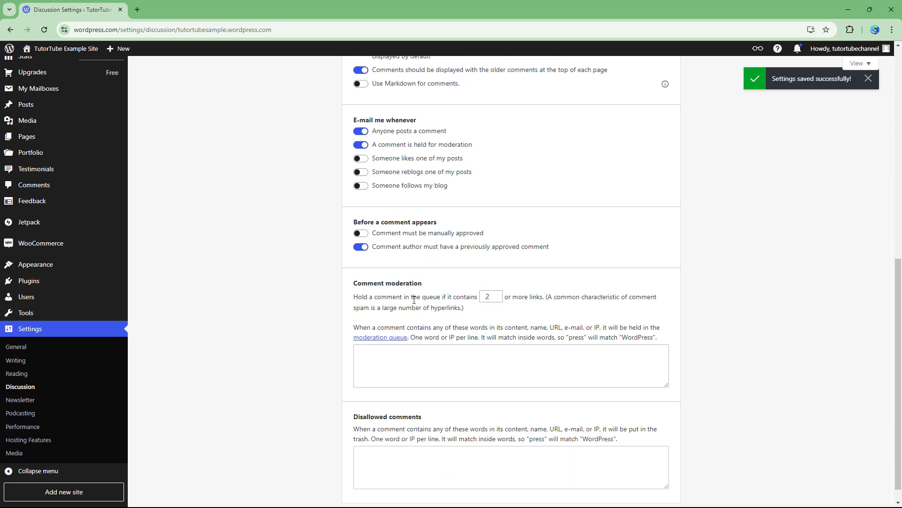
scroll(414, 299, down, 1)
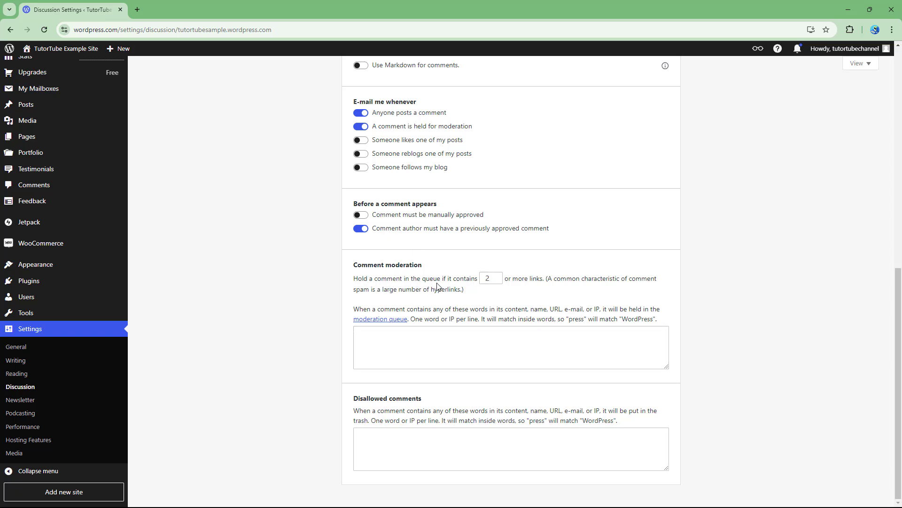
click(500, 281)
click(402, 333)
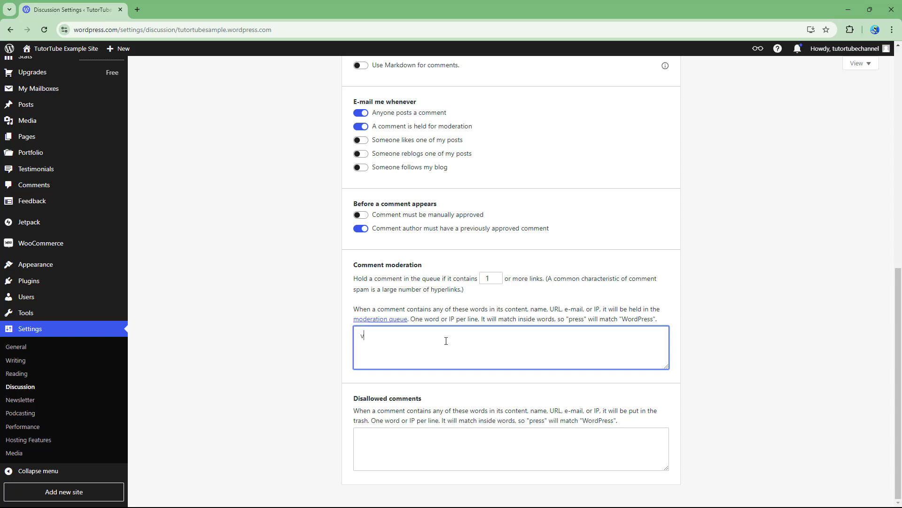
text(contact)
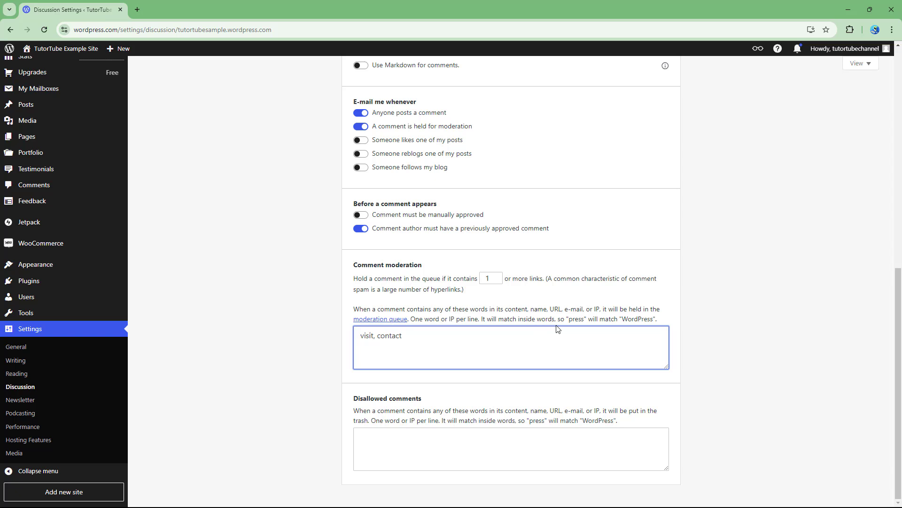
click(587, 327)
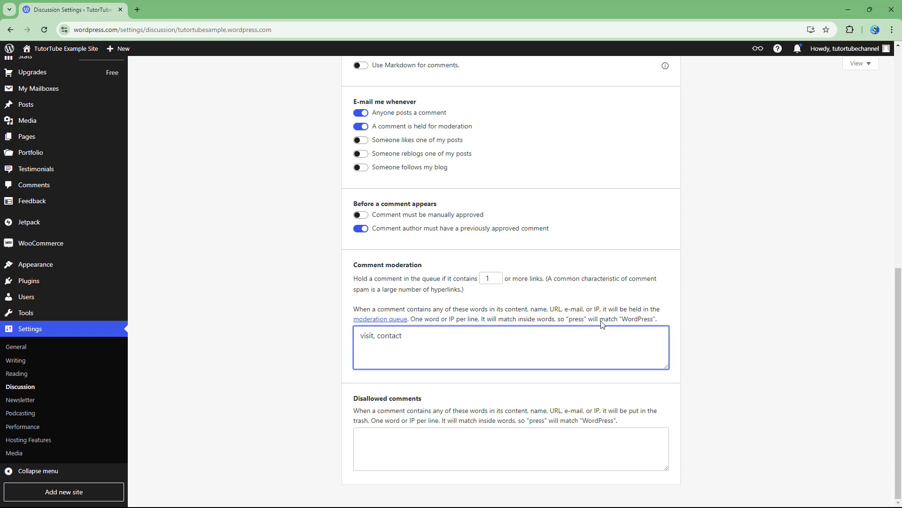
- Enter "bad, spam, block" as the disallowed comment words
click(394, 441)
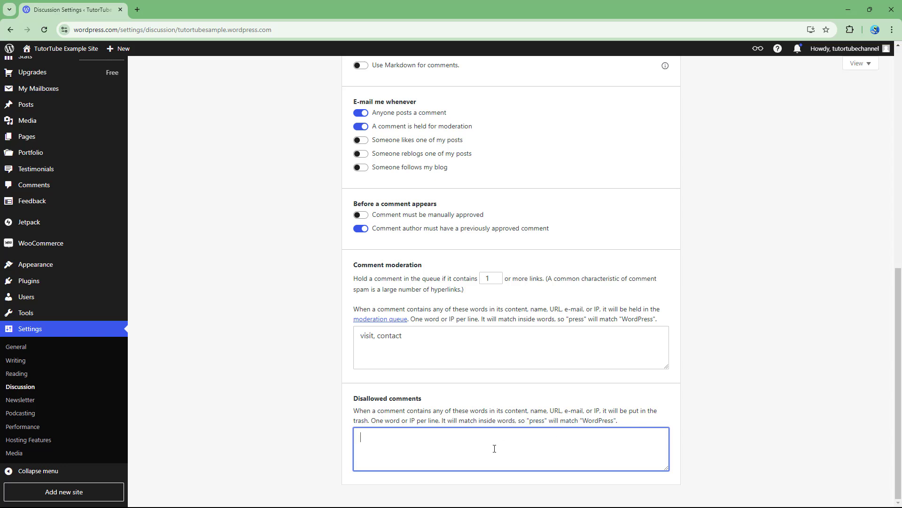
text(bad, spam, block)
- Save the updated comment settings and review the moderation and disallowed word lists
scroll(544, 354, up, 15)
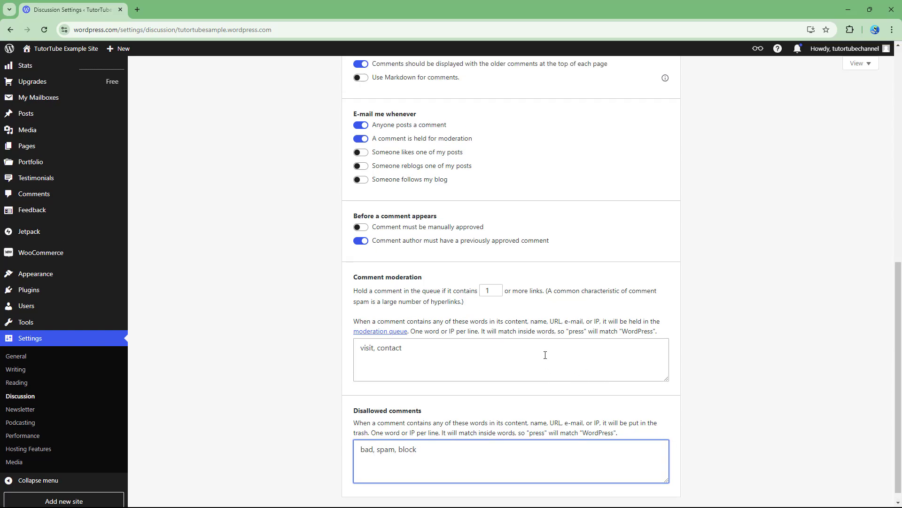
scroll(544, 358, down, 15)
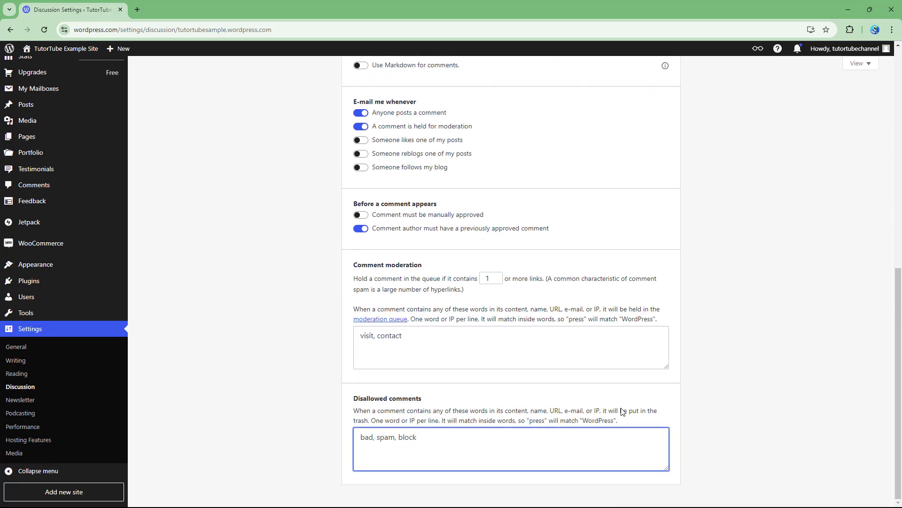
scroll(530, 381, up, 7)
scroll(530, 381, up, 2)
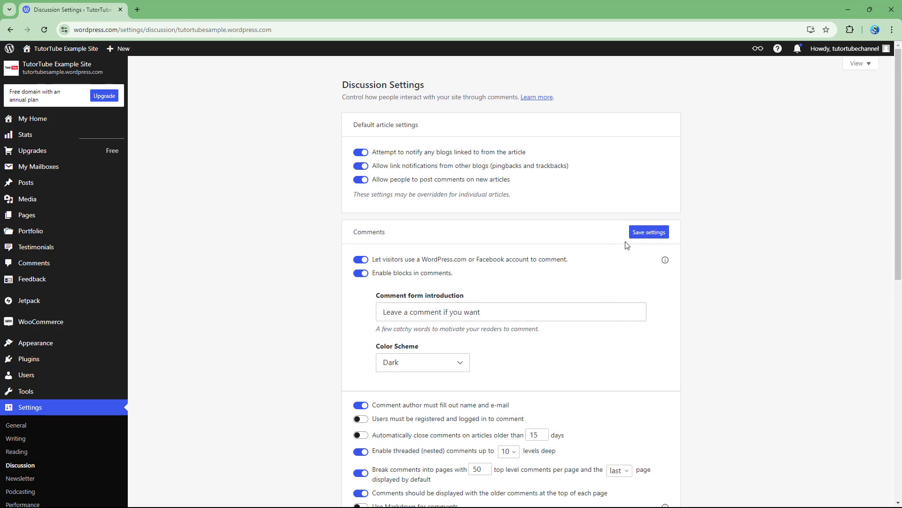
click(645, 232)
scroll(572, 310, down, 2)
scroll(571, 313, down, 7)
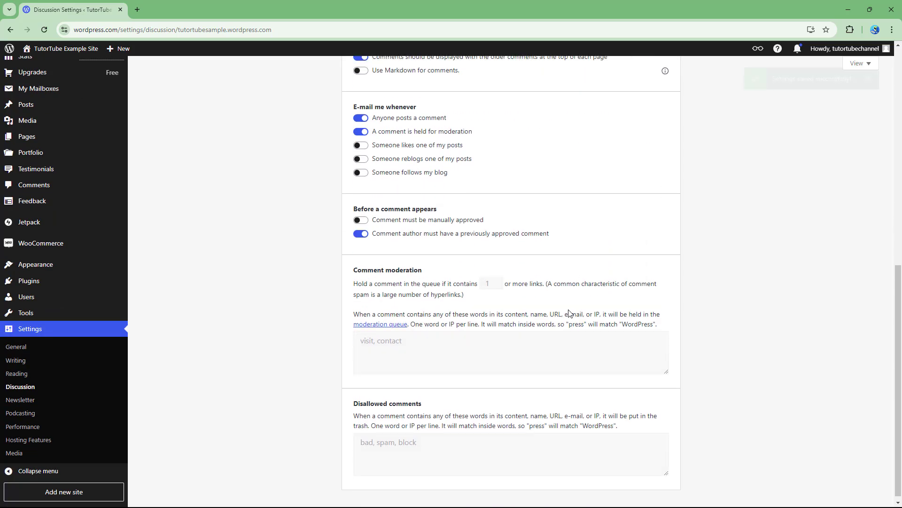